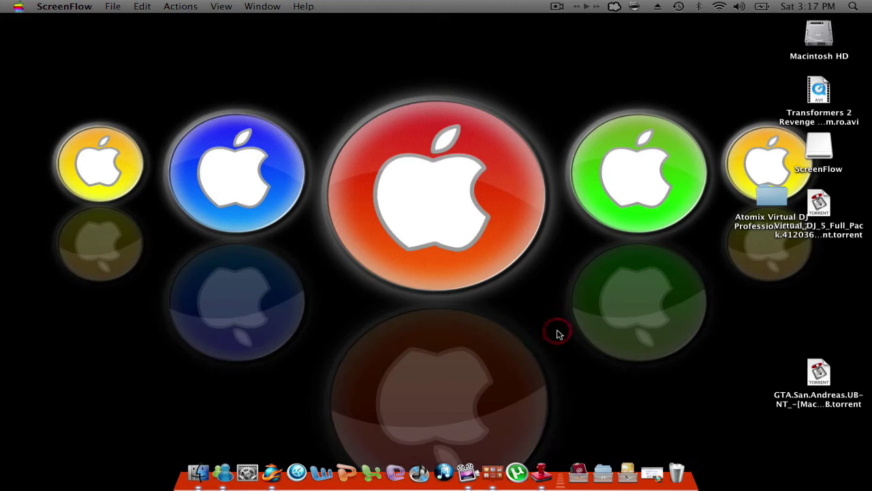
Step: Switch to Dock Library and look through the available dock styles
{"action": "key", "text": "super+Tab"}
{"action": "key", "text": "super+Tab"}
{"action": "key", "text": "super+Tab"}
{"action": "key", "text": "super+Tab"}
{"action": "key", "text": "super+Tab"}
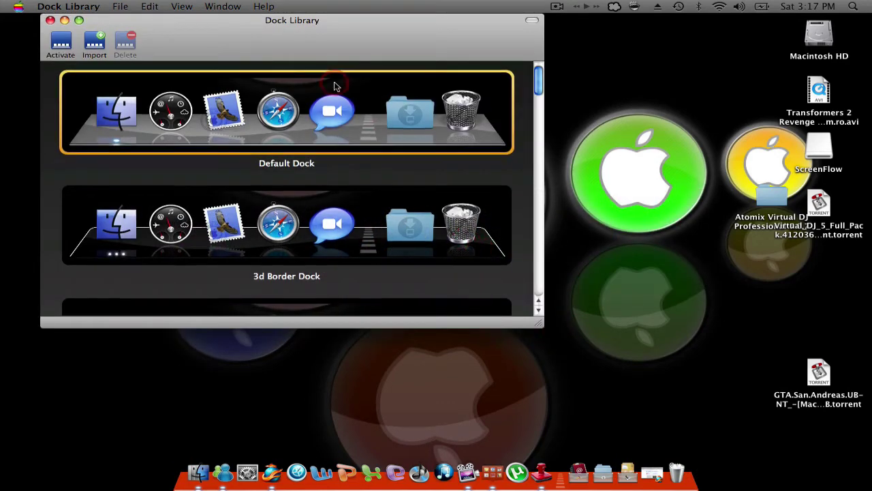
{"action": "scroll", "coordinate": [334, 86], "scroll_direction": "down", "scroll_amount": 5}
{"action": "scroll", "coordinate": [334, 86], "scroll_direction": "down", "scroll_amount": 1}
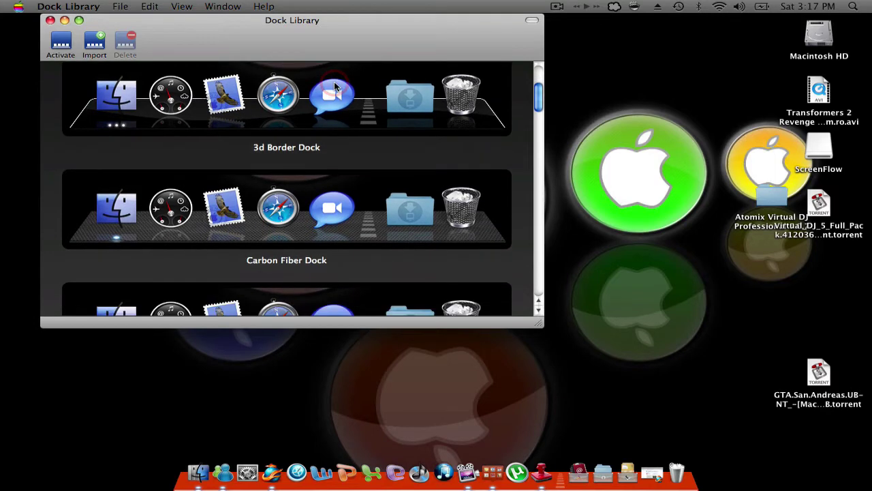
{"action": "scroll", "coordinate": [334, 85], "scroll_direction": "down", "scroll_amount": 1}
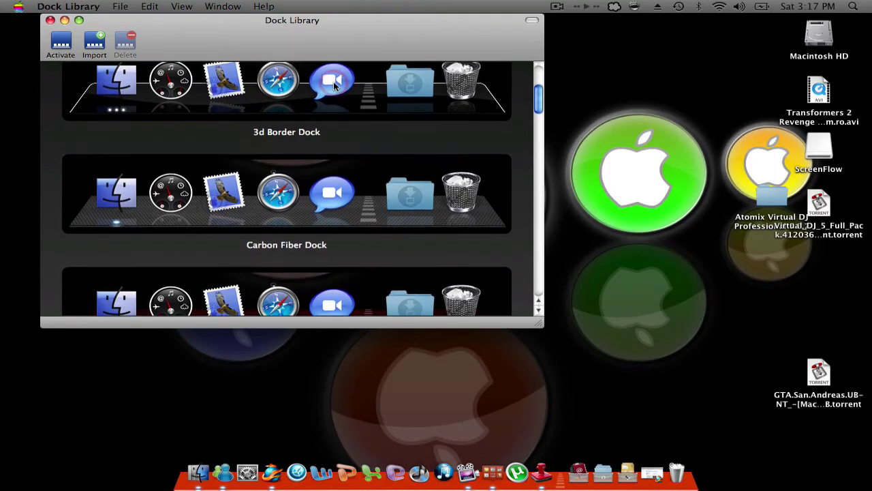
{"action": "scroll", "coordinate": [343, 124], "scroll_direction": "down", "scroll_amount": 6}
{"action": "scroll", "coordinate": [344, 126], "scroll_direction": "down", "scroll_amount": 10}
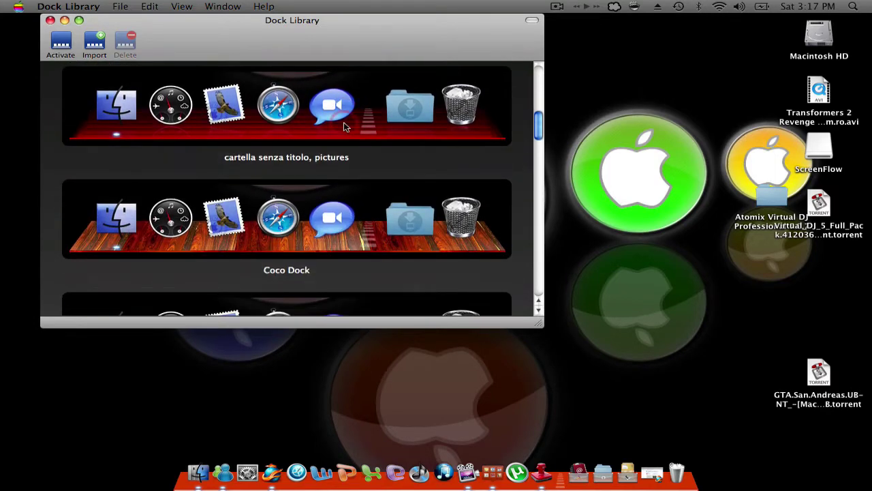
{"action": "scroll", "coordinate": [344, 126], "scroll_direction": "down", "scroll_amount": 10}
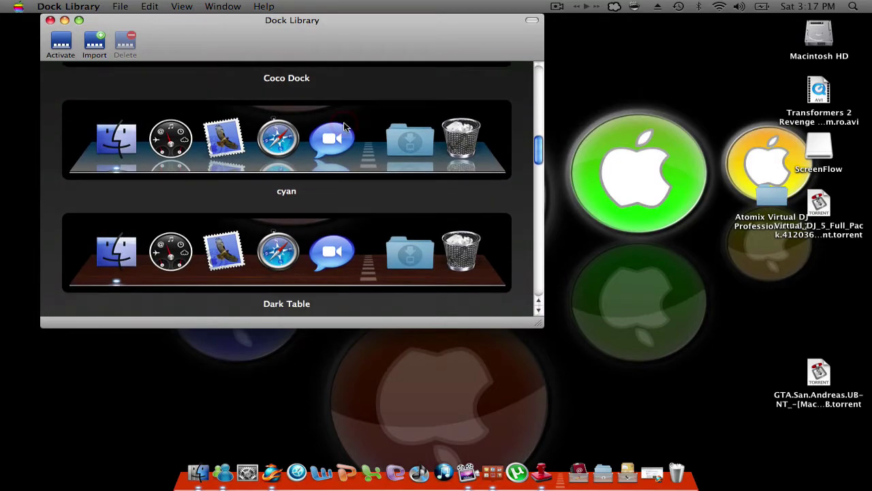
{"action": "scroll", "coordinate": [344, 126], "scroll_direction": "down", "scroll_amount": 10}
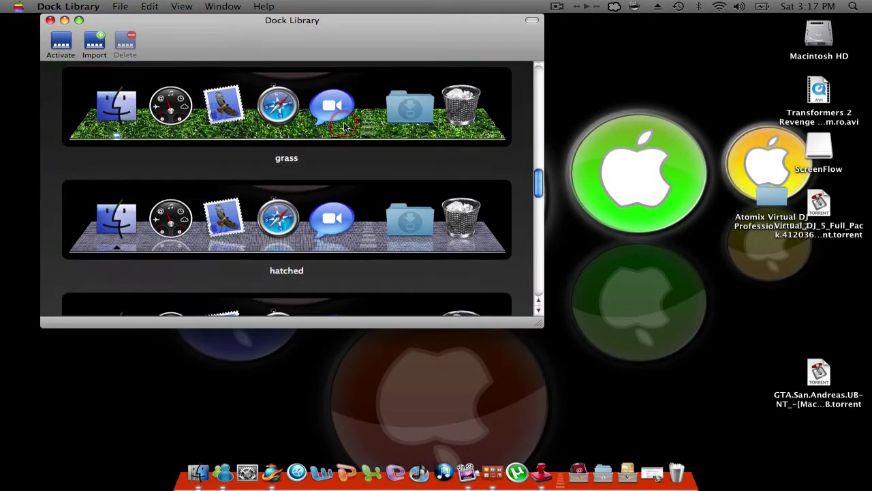
{"action": "scroll", "coordinate": [344, 126], "scroll_direction": "down", "scroll_amount": 10}
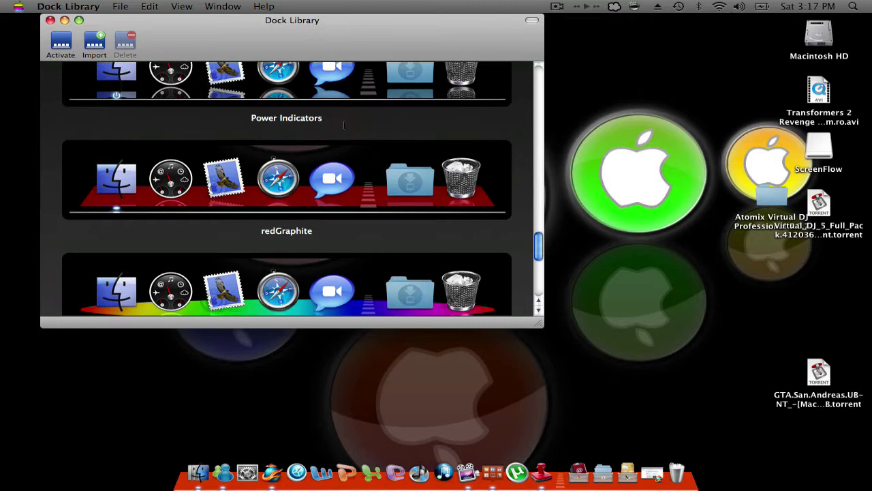
Step: Activate the redGraphite dock style from the library
{"action": "scroll", "coordinate": [344, 125], "scroll_direction": "up", "scroll_amount": 4}
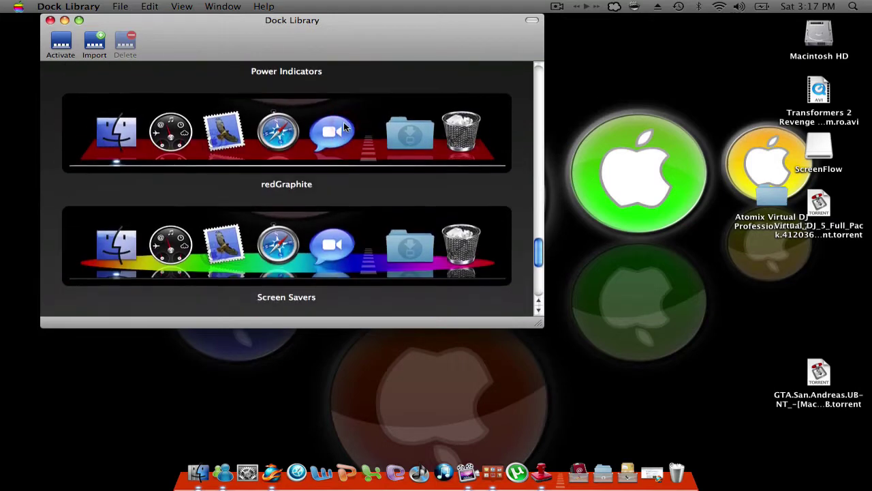
{"action": "left_click", "coordinate": [285, 142]}
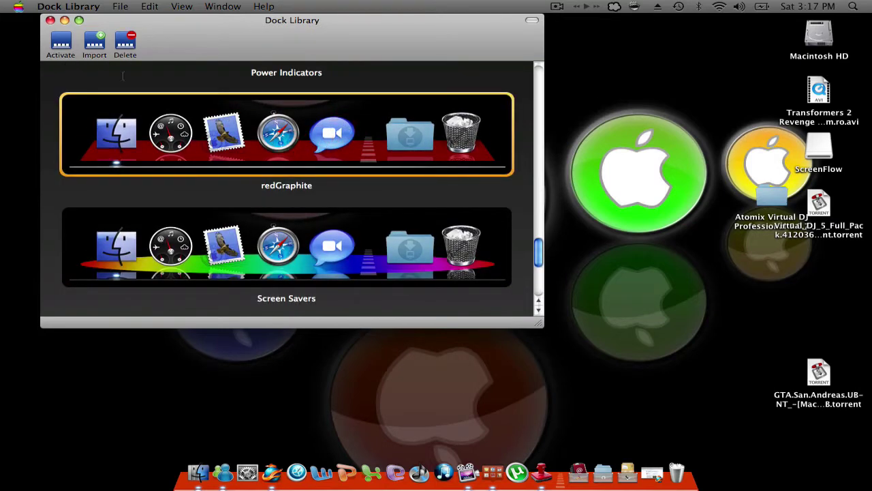
{"action": "left_click", "coordinate": [58, 51]}
{"action": "left_click", "coordinate": [464, 293]}
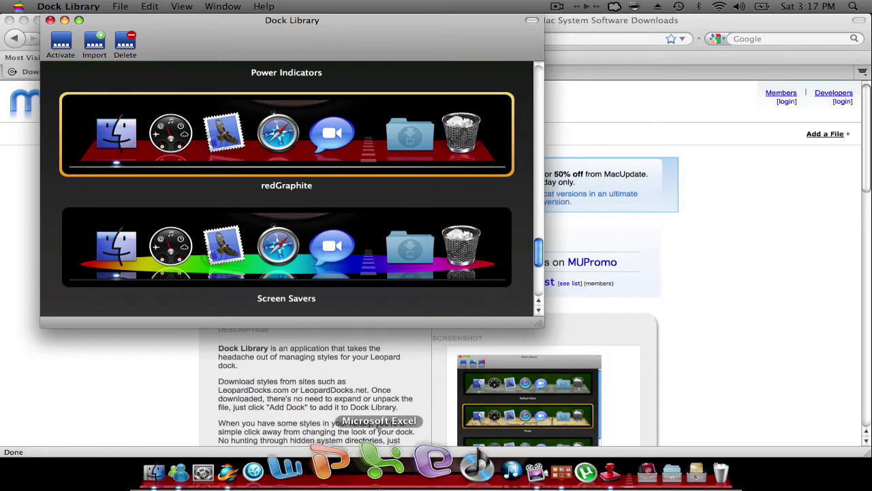
Step: Examine the other dock styles in the library, from Carbon Fiber Dock to web_2.0_dock
{"action": "left_click", "coordinate": [443, 411]}
{"action": "left_click", "coordinate": [362, 347]}
{"action": "scroll", "coordinate": [361, 271], "scroll_direction": "down", "scroll_amount": 5}
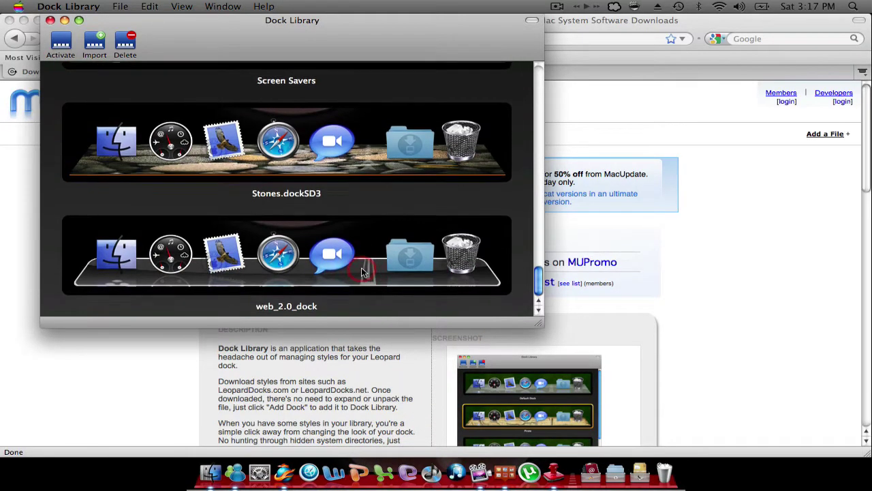
{"action": "scroll", "coordinate": [361, 271], "scroll_direction": "up", "scroll_amount": 10}
{"action": "left_click", "coordinate": [361, 271]}
{"action": "scroll", "coordinate": [362, 271], "scroll_direction": "down", "scroll_amount": 2}
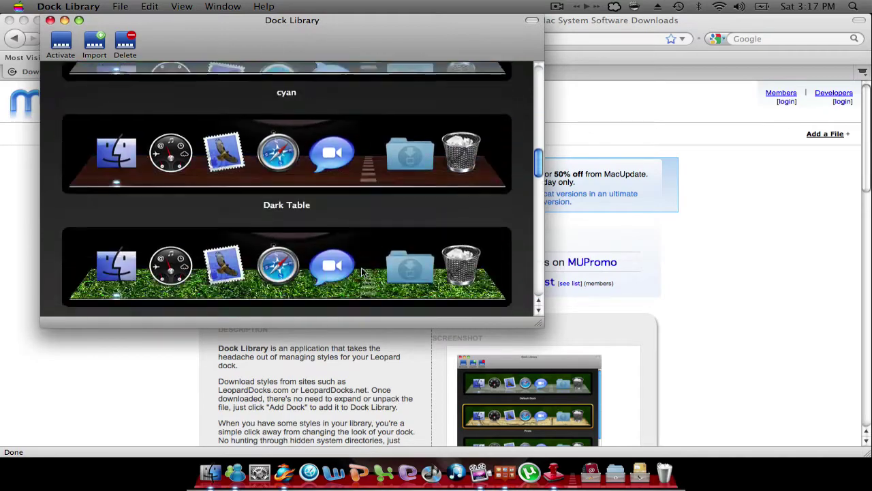
{"action": "scroll", "coordinate": [361, 271], "scroll_direction": "up", "scroll_amount": 8}
{"action": "scroll", "coordinate": [362, 271], "scroll_direction": "down", "scroll_amount": 10}
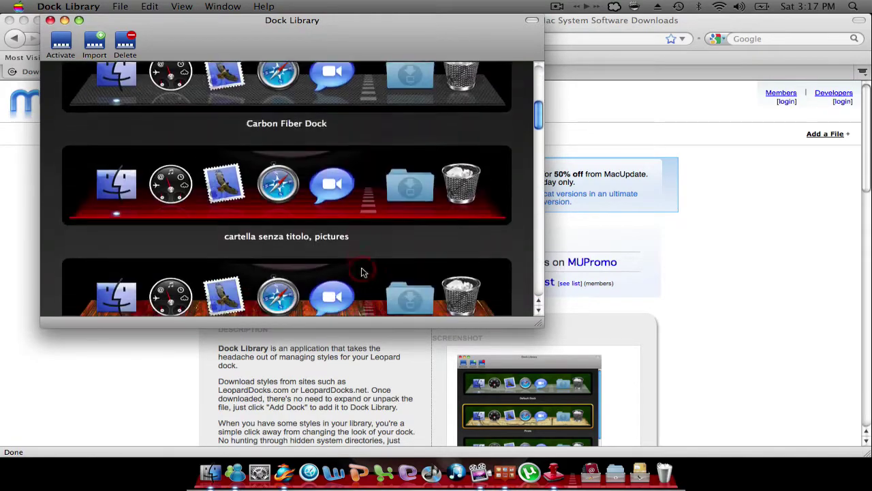
{"action": "left_click", "coordinate": [362, 271]}
{"action": "scroll", "coordinate": [362, 271], "scroll_direction": "down", "scroll_amount": 12}
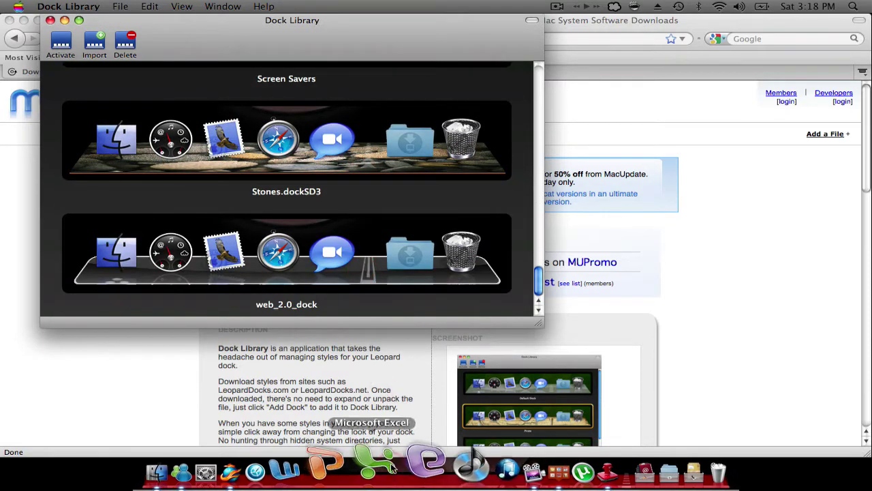
{"action": "left_click", "coordinate": [619, 124]}
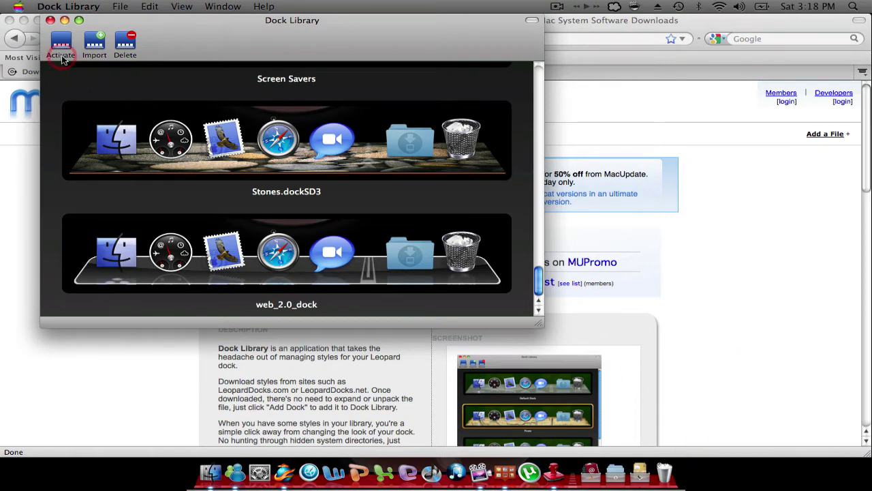
Step: Close the Dock Library window and bring Firefox forward with the MacUpdate page for Dock Library
{"action": "left_click", "coordinate": [51, 21]}
{"action": "left_click", "coordinate": [230, 162]}
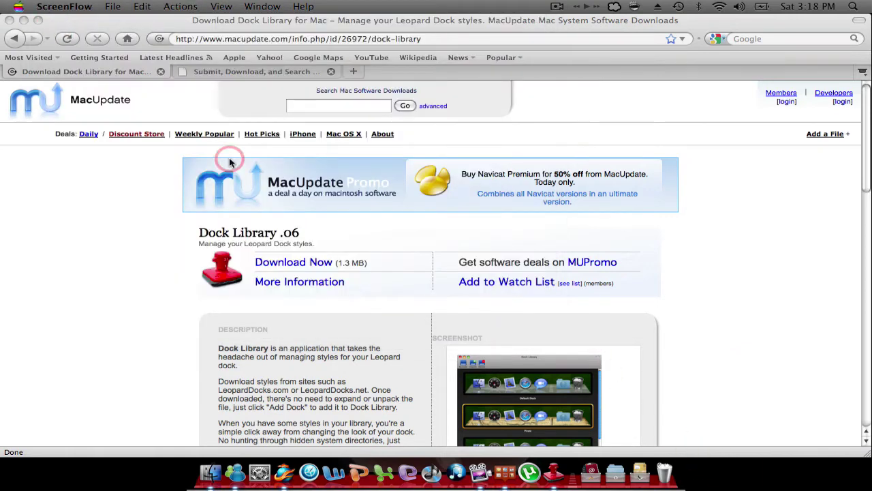
{"action": "left_click", "coordinate": [120, 227]}
{"action": "left_click", "coordinate": [120, 211]}
{"action": "left_click", "coordinate": [252, 435]}
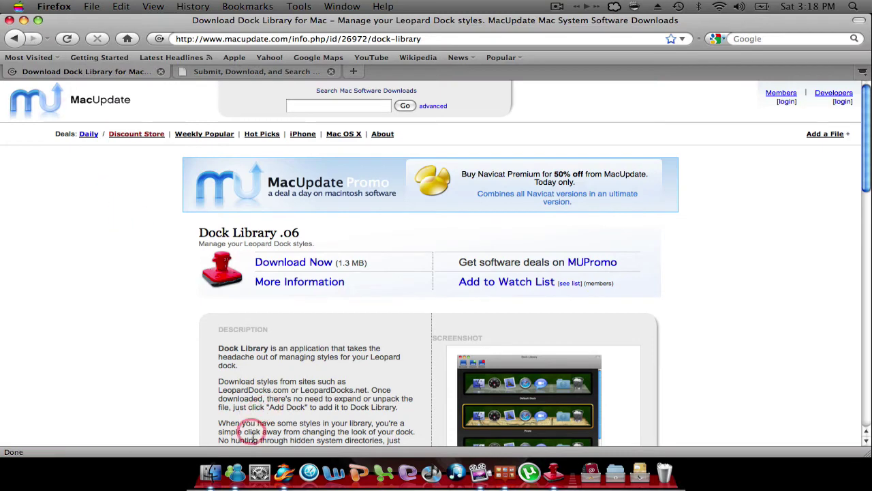
{"action": "left_click", "coordinate": [277, 468]}
{"action": "key", "text": "F9"}
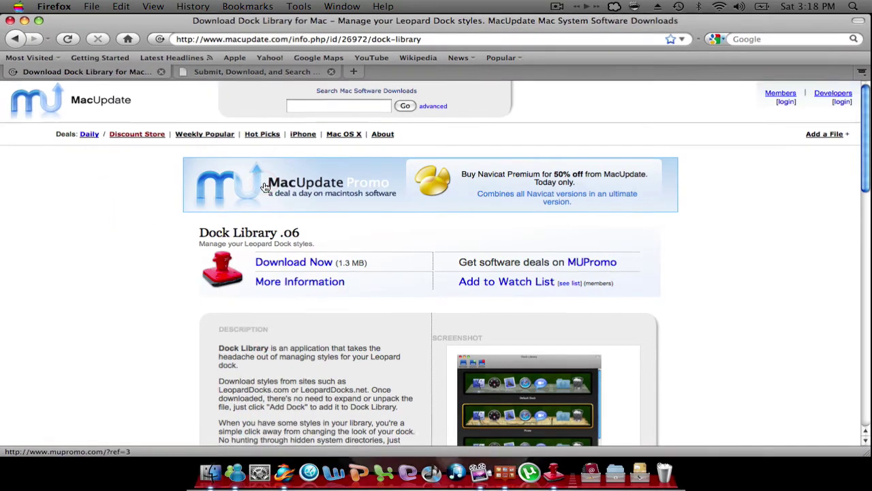
{"action": "left_click", "coordinate": [321, 110]}
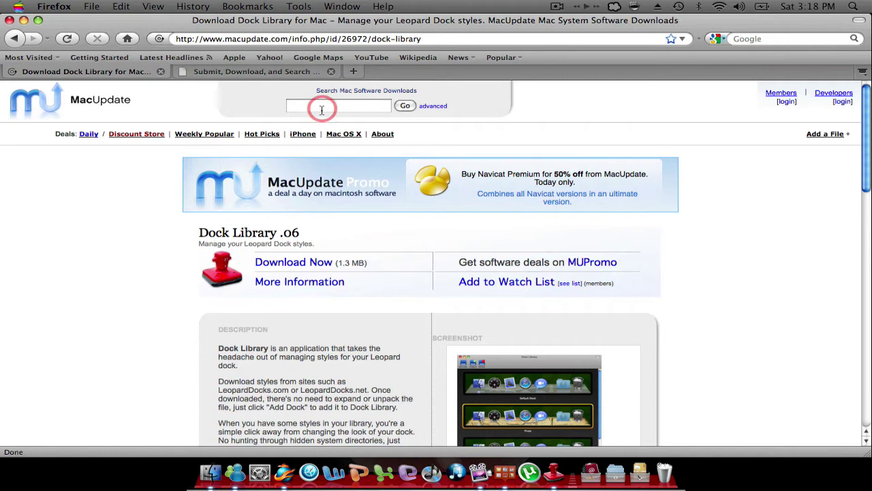
{"action": "left_click", "coordinate": [336, 66]}
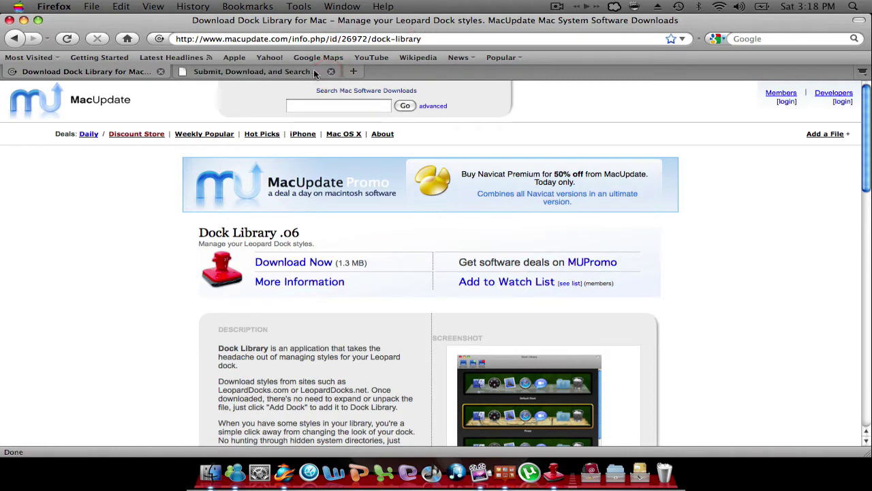
{"action": "left_click", "coordinate": [261, 74]}
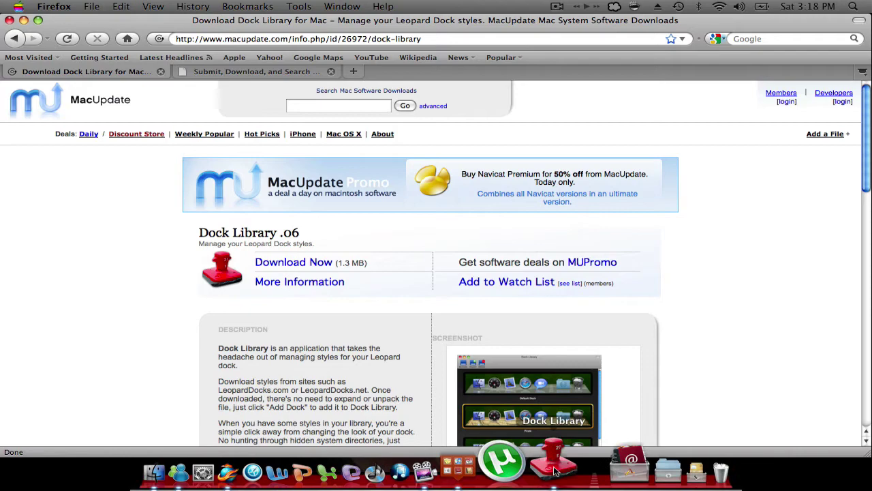
Step: Switch to Dock Library, review its whole list of dock styles, and close its window
{"action": "key", "text": "super+Tab"}
{"action": "key", "text": "super+Tab"}
{"action": "key", "text": "super+Tab"}
{"action": "key", "text": "super+Tab"}
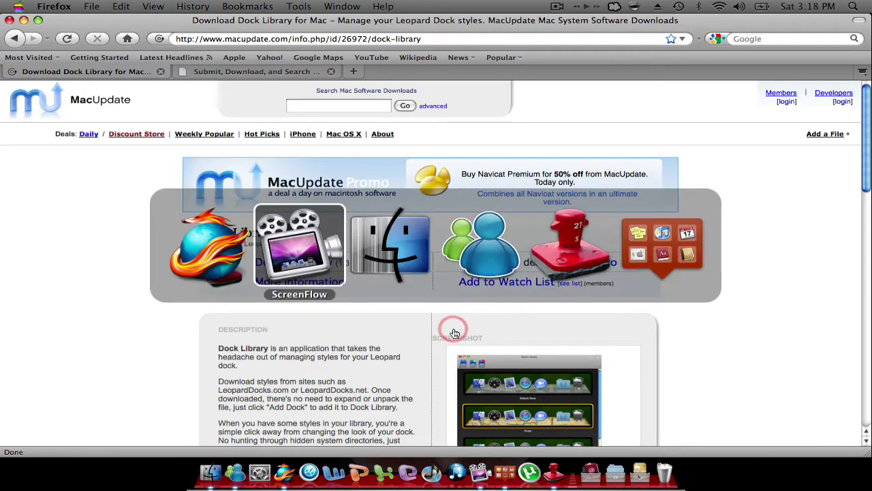
{"action": "scroll", "coordinate": [310, 232], "scroll_direction": "up", "scroll_amount": 15}
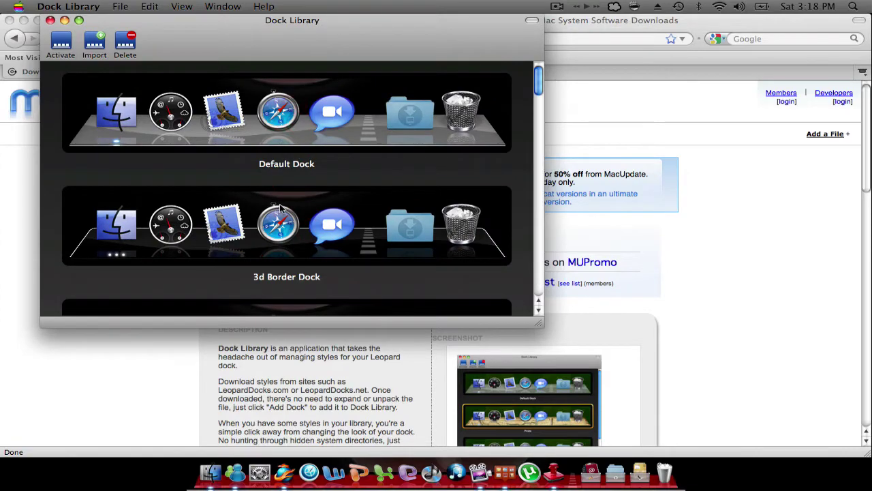
{"action": "scroll", "coordinate": [280, 211], "scroll_direction": "down", "scroll_amount": 15}
{"action": "left_click", "coordinate": [279, 216]}
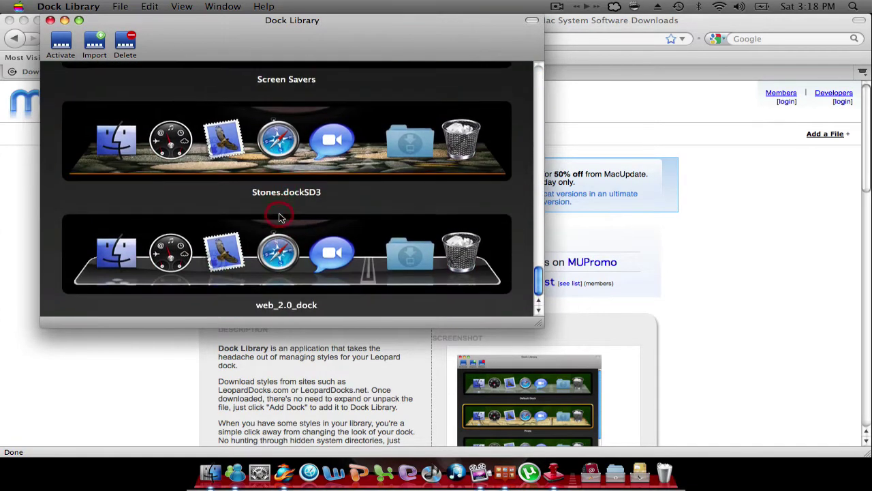
{"action": "scroll", "coordinate": [279, 217], "scroll_direction": "up", "scroll_amount": 15}
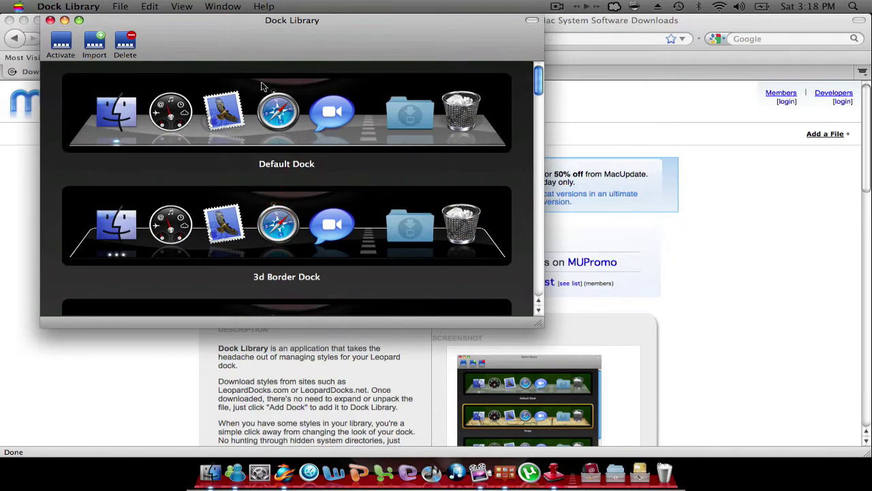
{"action": "left_click", "coordinate": [67, 22]}
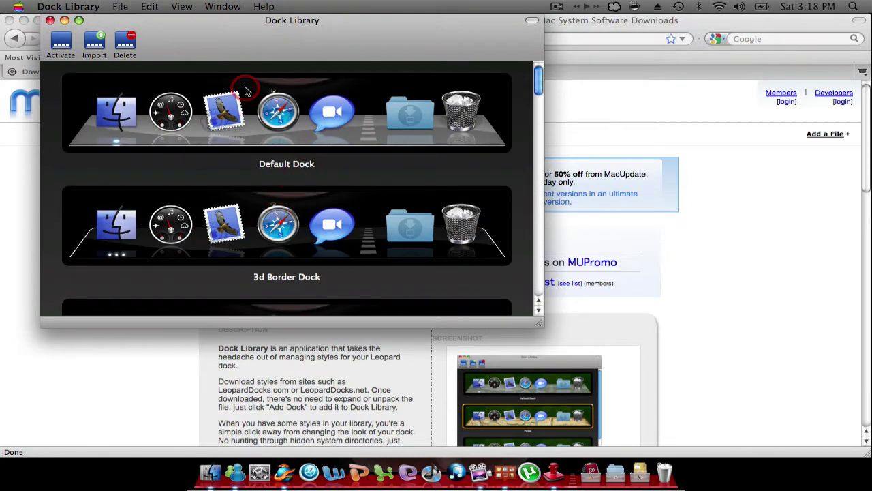
{"action": "left_click", "coordinate": [50, 20]}
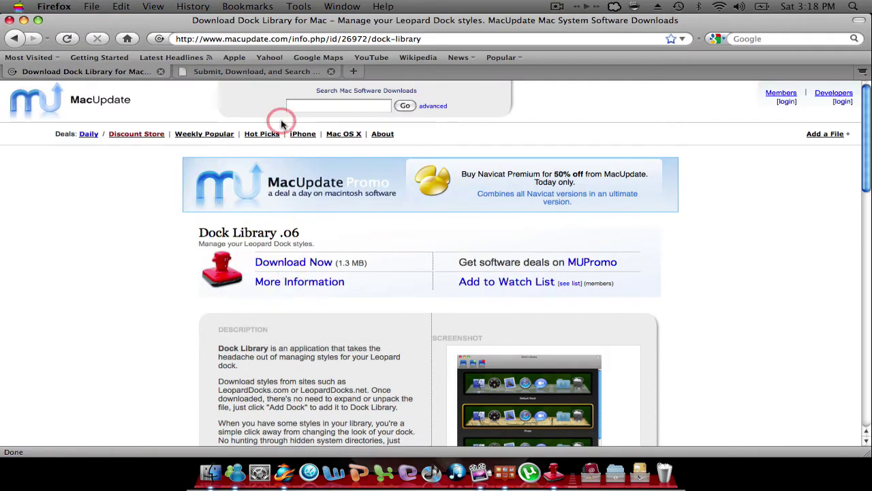
Step: Show the LeopardDocks page and browse its Leopard Docks Collection of downloadable dock designs
{"action": "left_click", "coordinate": [276, 74]}
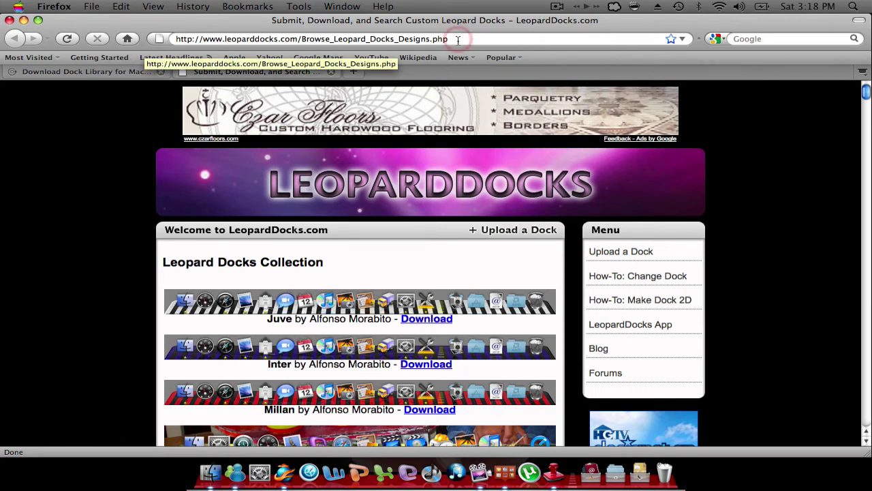
{"action": "scroll", "coordinate": [437, 155], "scroll_direction": "down", "scroll_amount": 3}
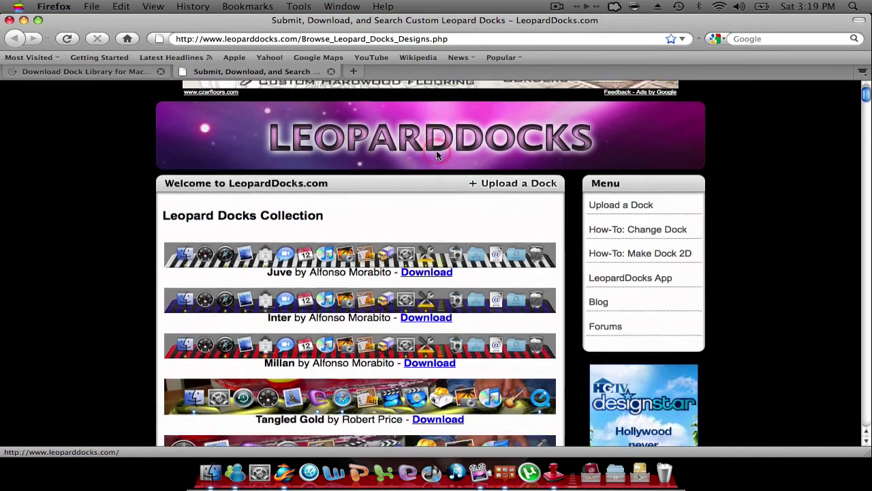
{"action": "scroll", "coordinate": [437, 155], "scroll_direction": "down", "scroll_amount": 10}
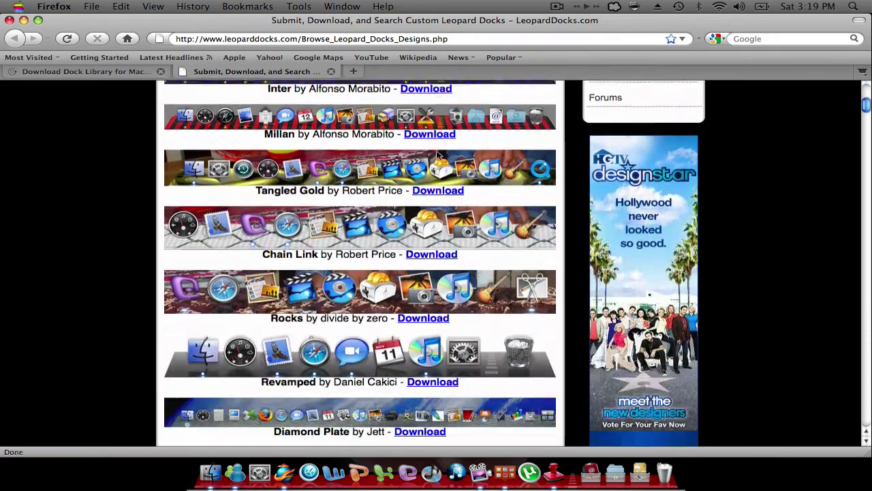
{"action": "left_click", "coordinate": [438, 153]}
{"action": "scroll", "coordinate": [438, 155], "scroll_direction": "down", "scroll_amount": 20}
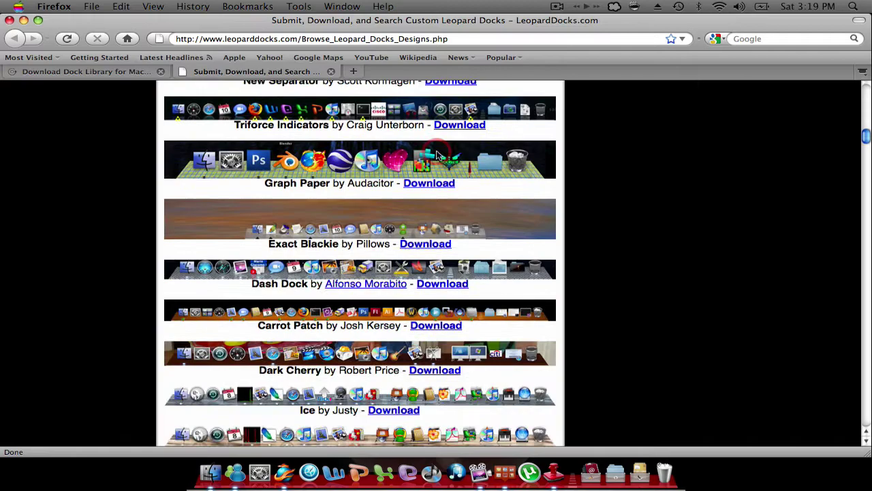
{"action": "scroll", "coordinate": [438, 155], "scroll_direction": "down", "scroll_amount": 20}
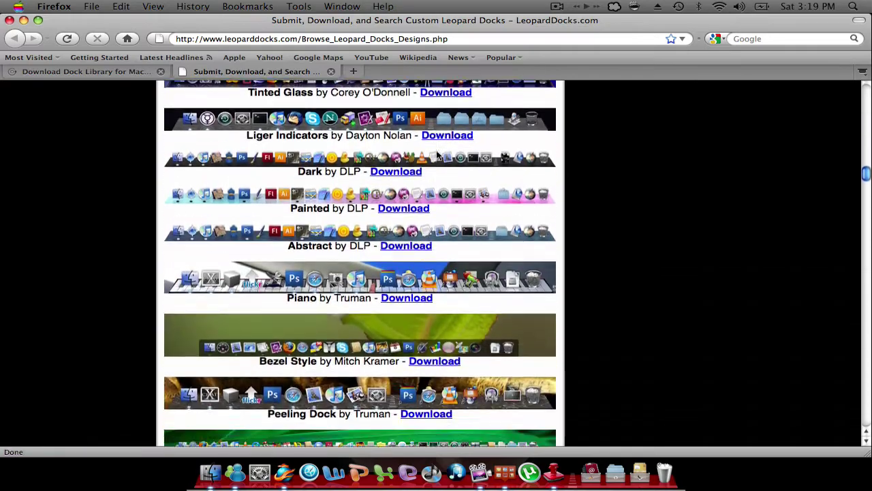
{"action": "left_click", "coordinate": [438, 153]}
{"action": "scroll", "coordinate": [439, 155], "scroll_direction": "down", "scroll_amount": 20}
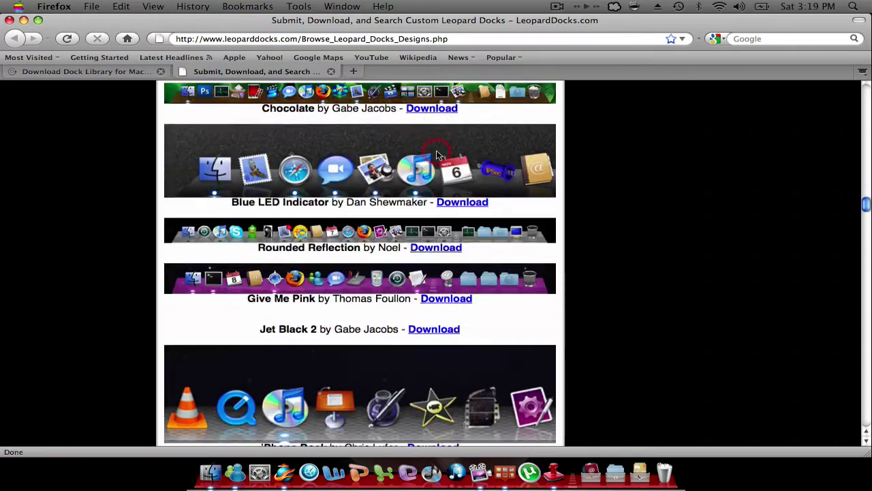
{"action": "scroll", "coordinate": [438, 155], "scroll_direction": "down", "scroll_amount": 20}
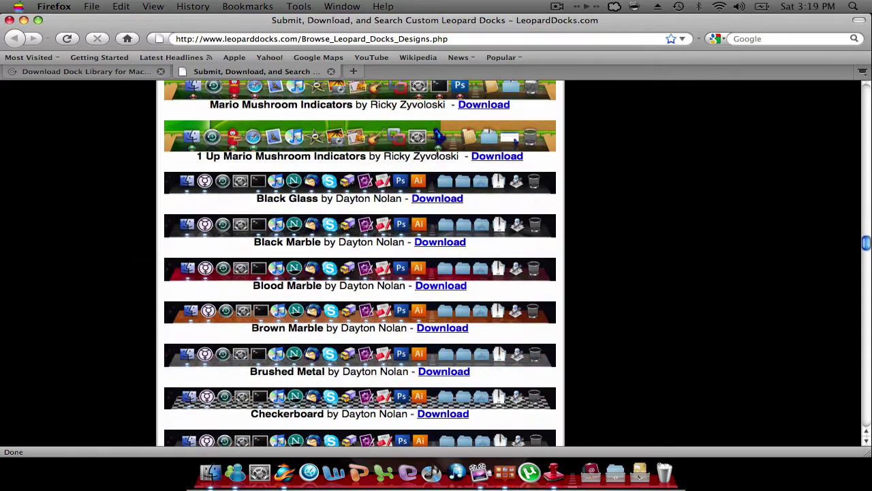
{"action": "scroll", "coordinate": [438, 155], "scroll_direction": "down", "scroll_amount": 10}
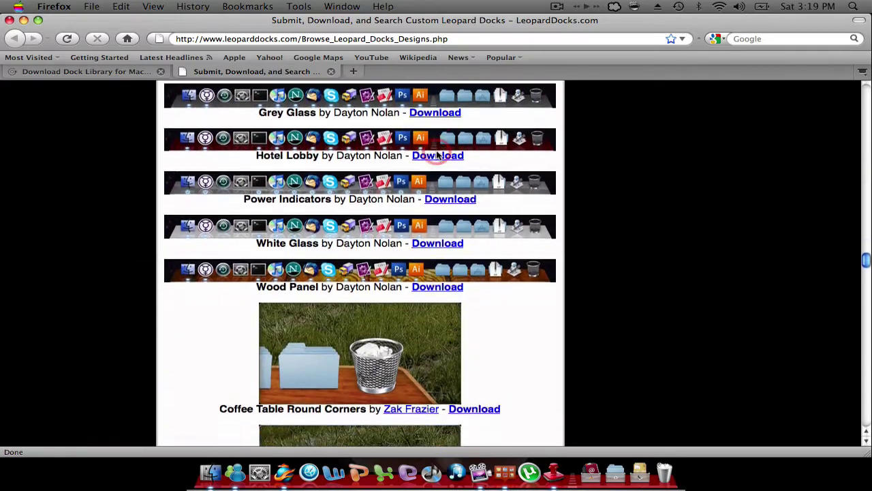
Step: Find the Graphite dock in the Leopard Docks Collection, save its graphite.zip download, and close the Downloads window
{"action": "scroll", "coordinate": [438, 155], "scroll_direction": "down", "scroll_amount": 3}
{"action": "scroll", "coordinate": [438, 155], "scroll_direction": "down", "scroll_amount": 12}
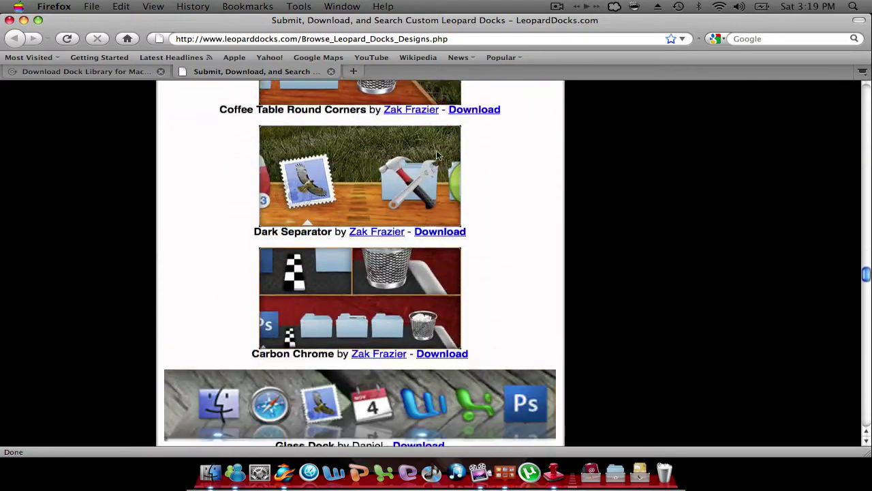
{"action": "scroll", "coordinate": [438, 155], "scroll_direction": "down", "scroll_amount": 10}
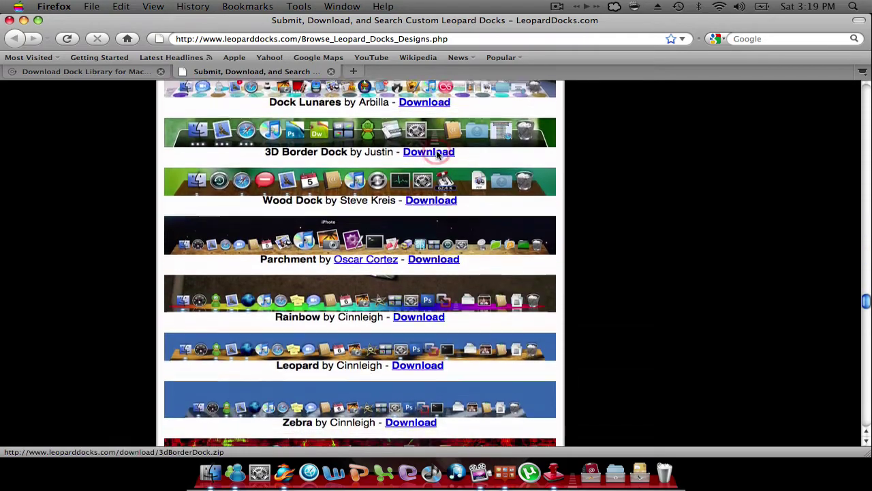
{"action": "left_click", "coordinate": [438, 154]}
{"action": "scroll", "coordinate": [438, 155], "scroll_direction": "down", "scroll_amount": 10}
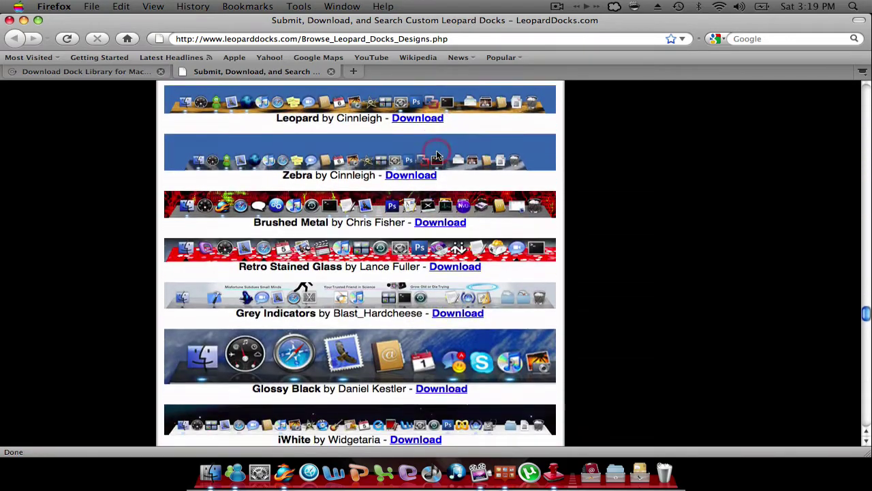
{"action": "scroll", "coordinate": [438, 155], "scroll_direction": "down", "scroll_amount": 5}
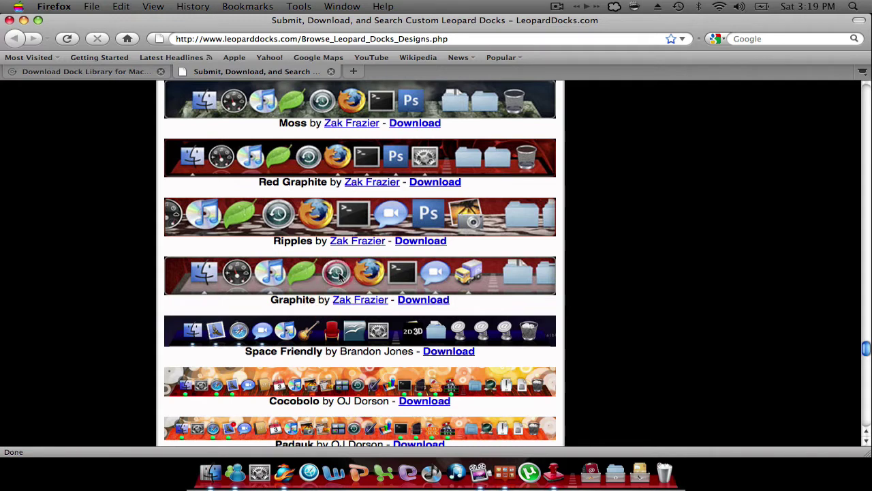
{"action": "left_click", "coordinate": [411, 299]}
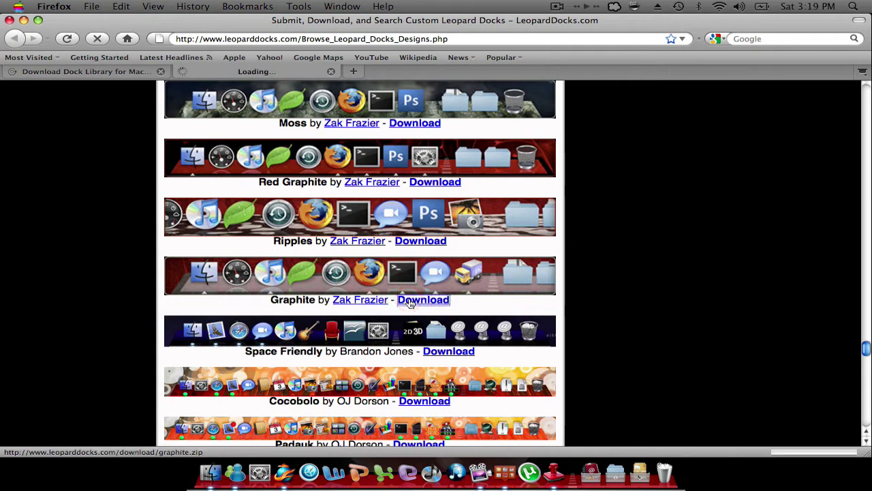
{"action": "left_click", "coordinate": [373, 272]}
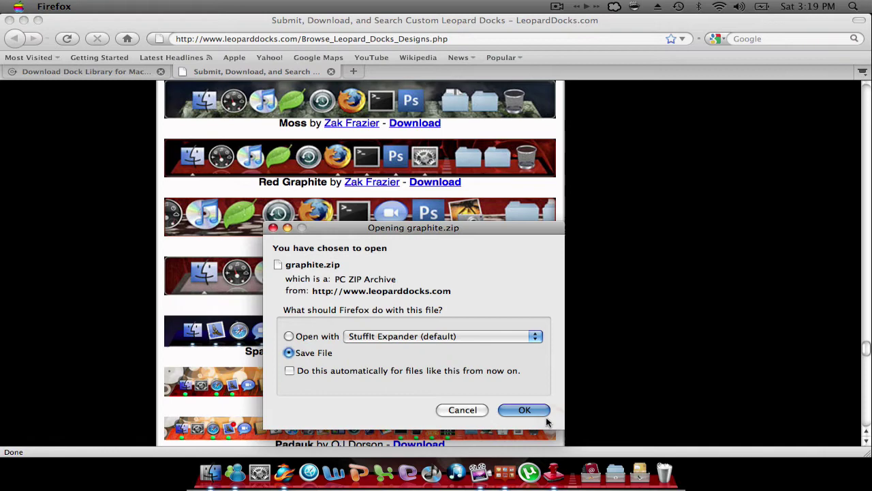
{"action": "left_click", "coordinate": [521, 409]}
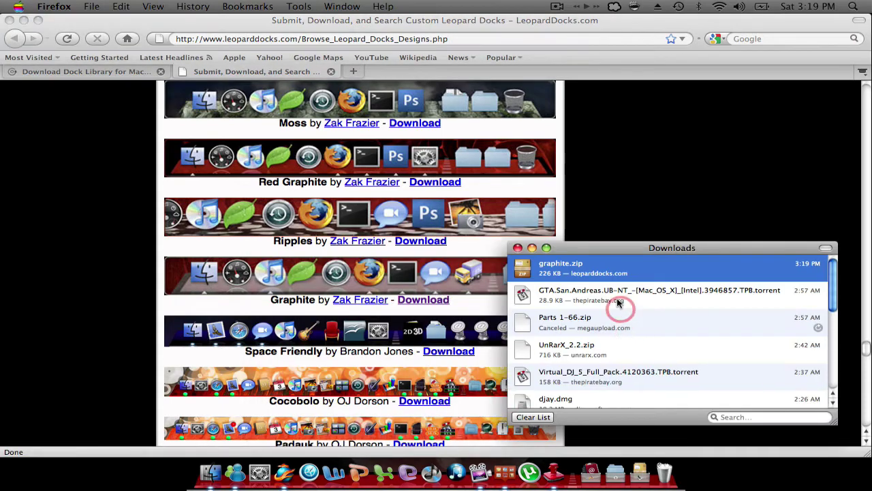
{"action": "left_click", "coordinate": [518, 248]}
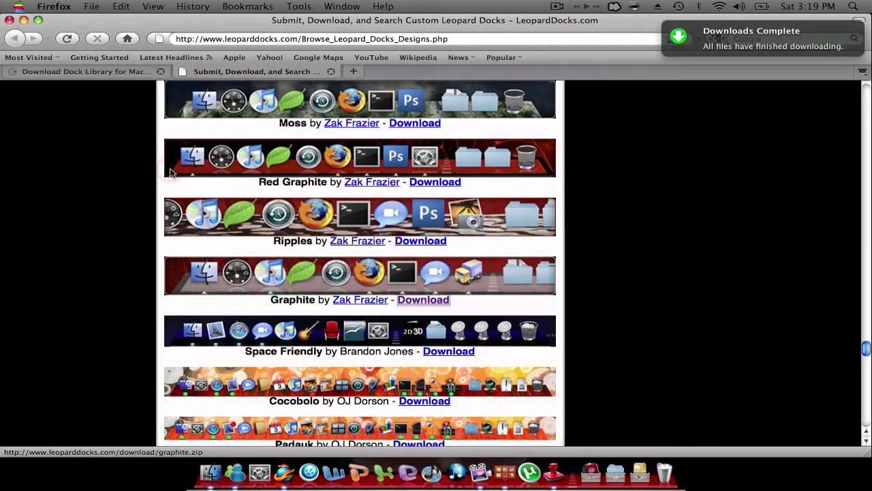
Step: Minimize the Firefox window, extract graphite.zip on the desktop, and place the extracted graphite folder above the archive
{"action": "left_click", "coordinate": [22, 20]}
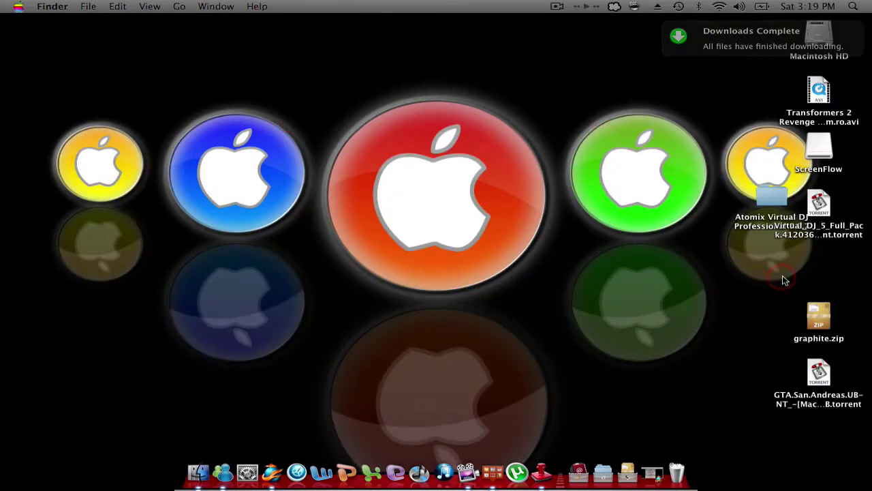
{"action": "left_click", "coordinate": [821, 320]}
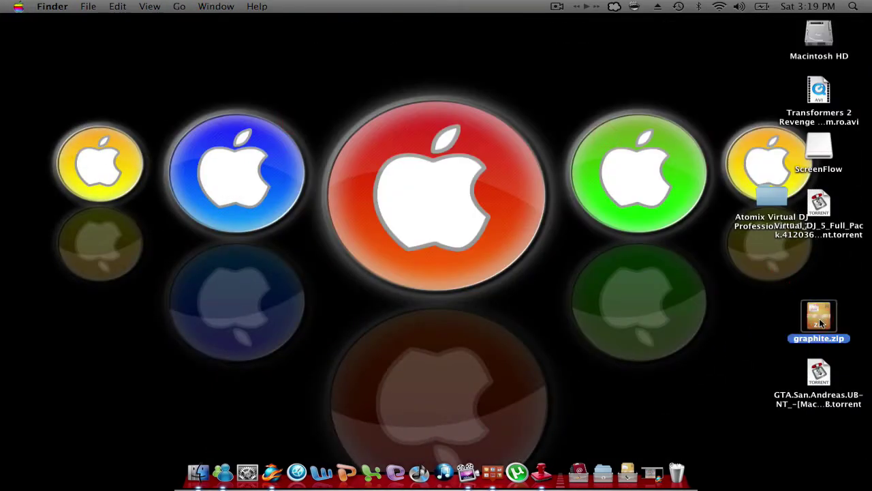
{"action": "double_click", "coordinate": [821, 322]}
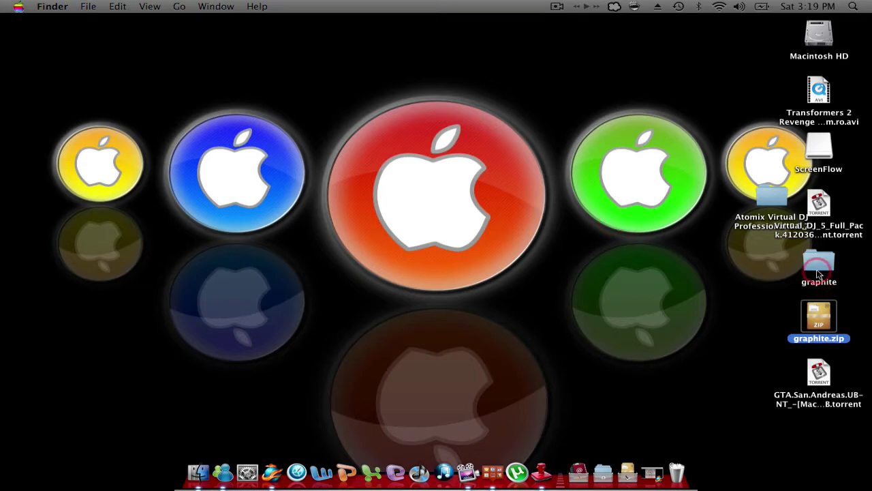
{"action": "left_click_drag", "start_coordinate": [821, 263], "coordinate": [804, 269]}
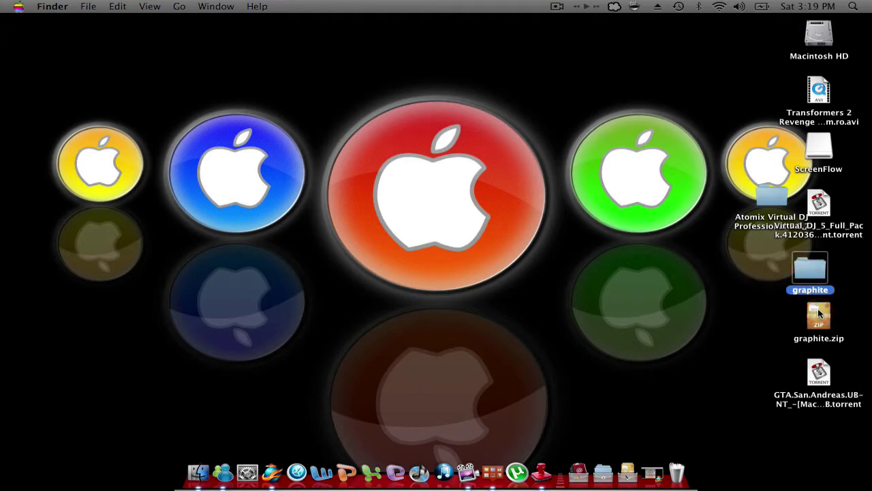
{"action": "left_click", "coordinate": [759, 276]}
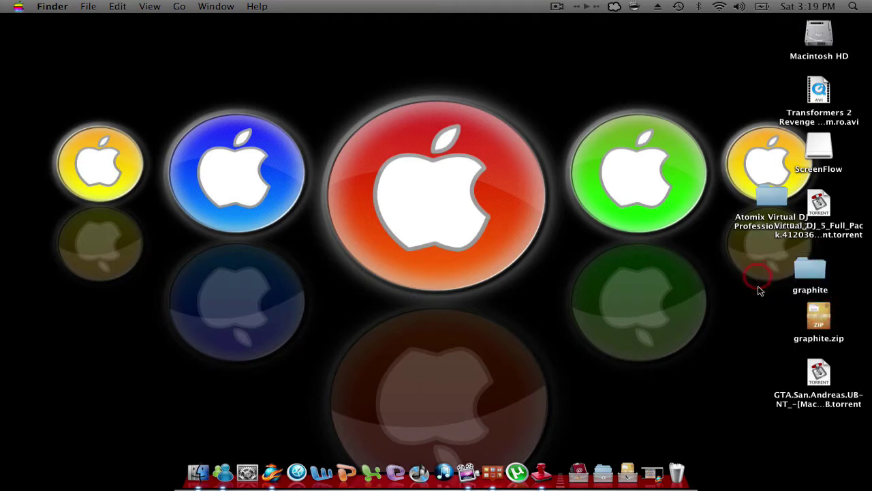
Step: Switch to Dock Library and import the graphite folder from the desktop, finding it with the search term "grap"
{"action": "left_click", "coordinate": [541, 470]}
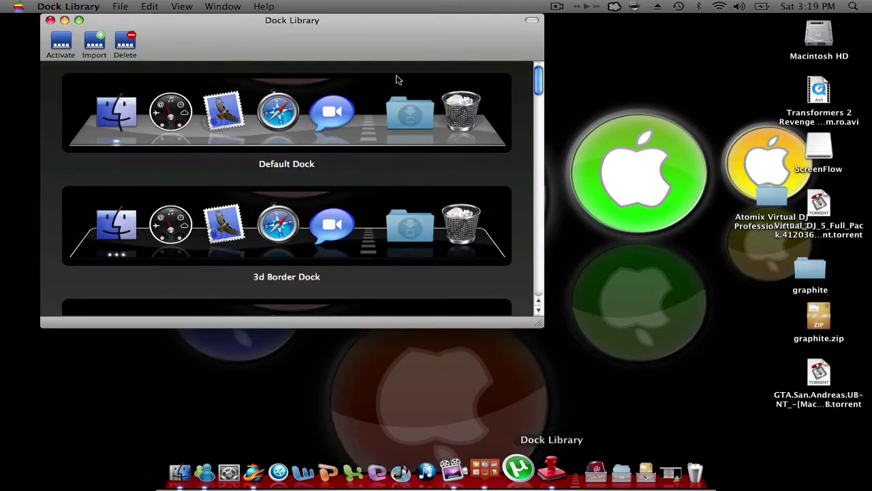
{"action": "left_click", "coordinate": [419, 265]}
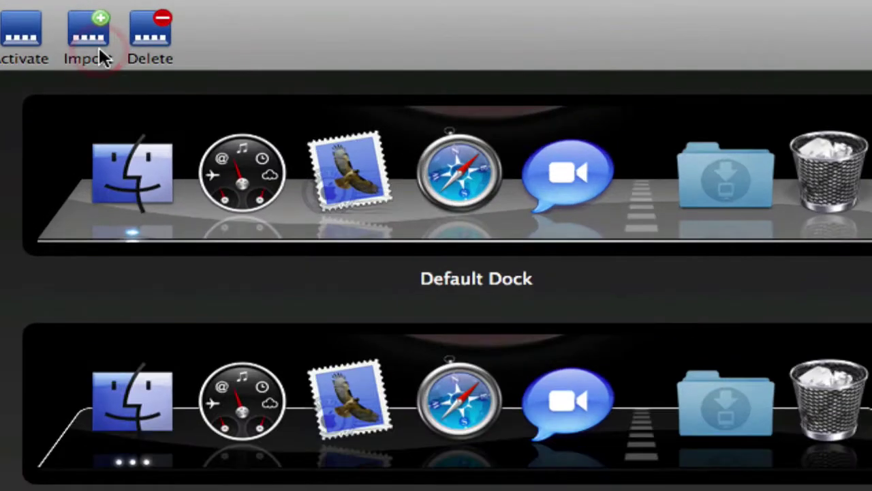
{"action": "left_click", "coordinate": [97, 49]}
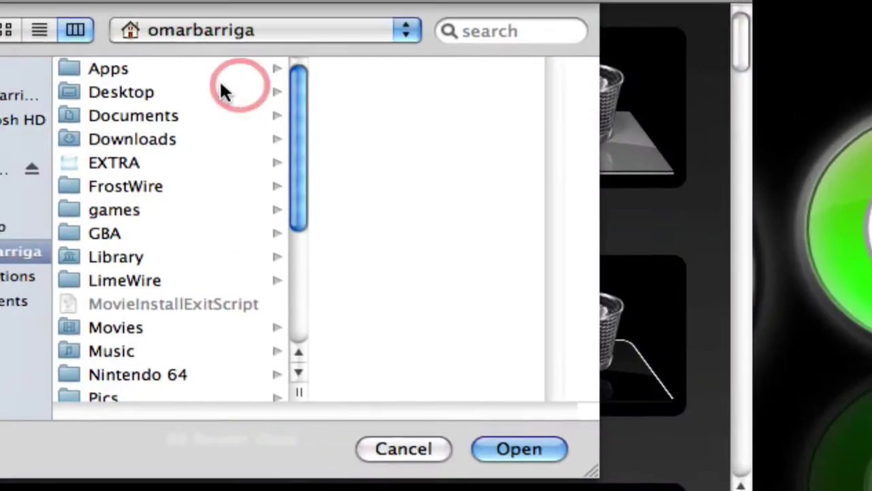
{"action": "left_click", "coordinate": [477, 31]}
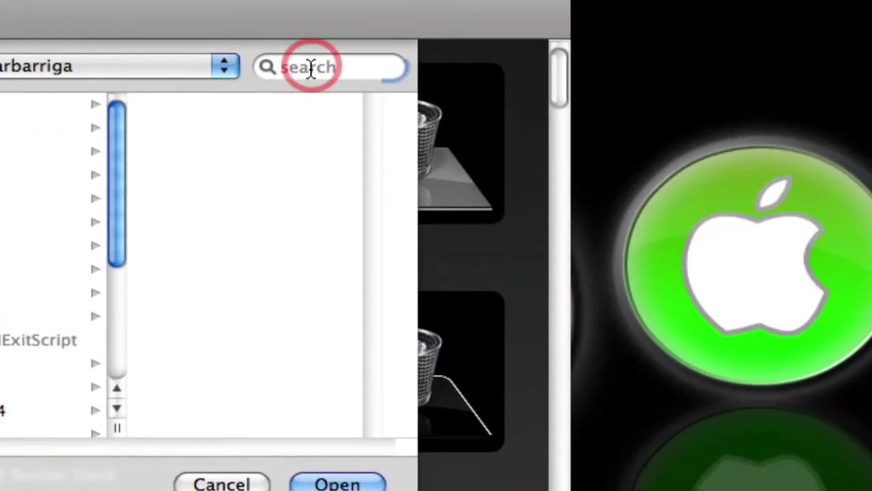
{"action": "type", "text": "gra"}
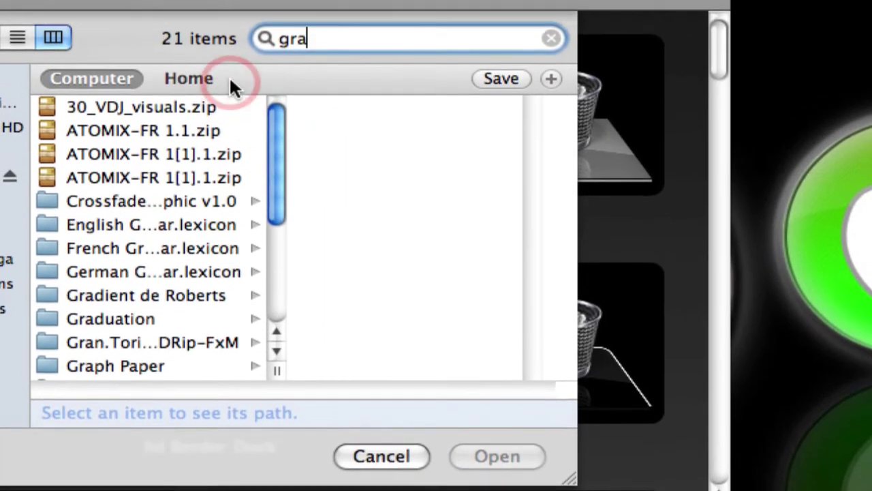
{"action": "left_click", "coordinate": [236, 26]}
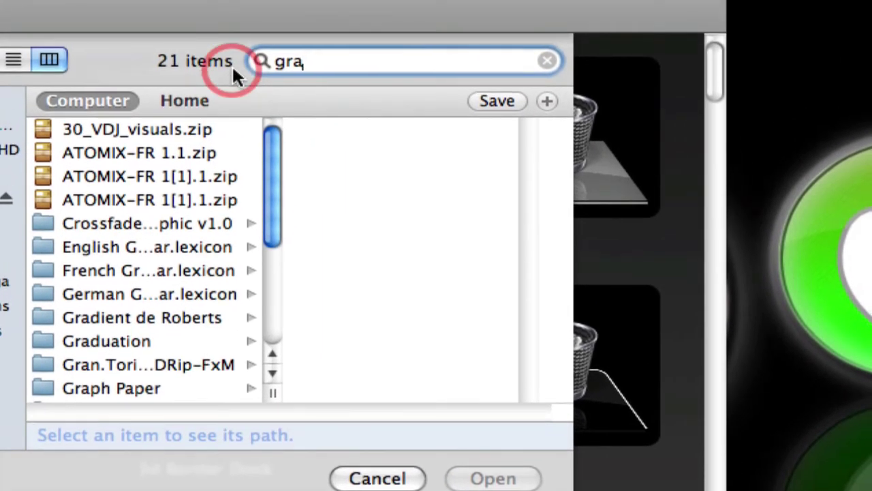
{"action": "type", "text": "p"}
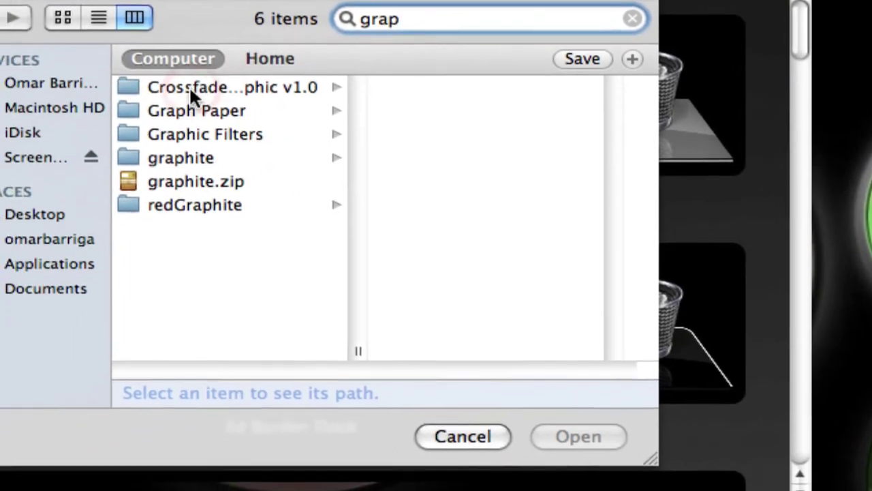
{"action": "left_click", "coordinate": [115, 136]}
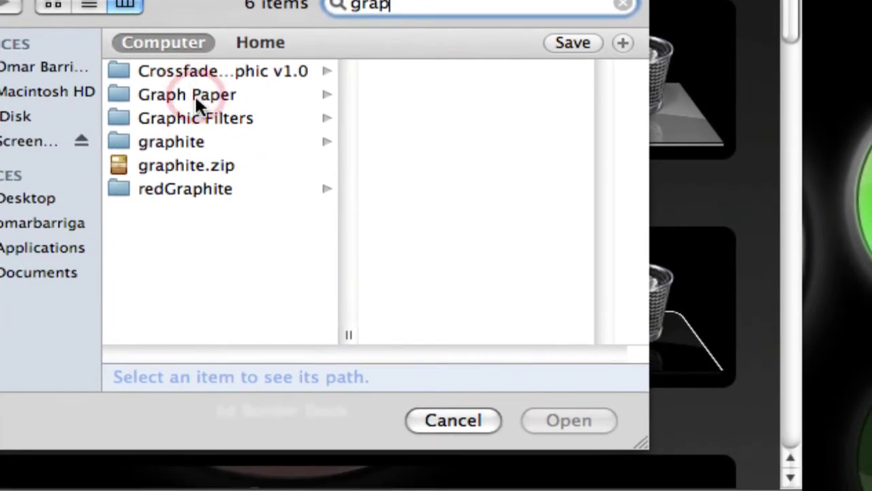
{"action": "left_click", "coordinate": [195, 126]}
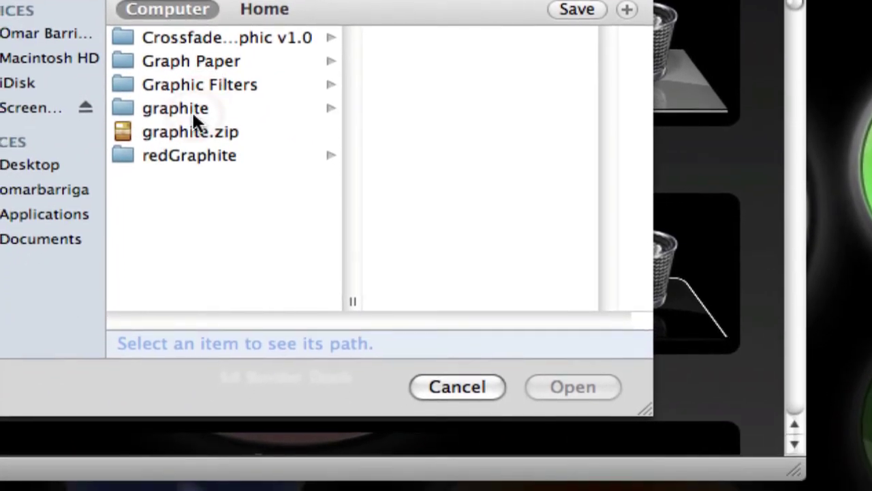
{"action": "left_click", "coordinate": [185, 142]}
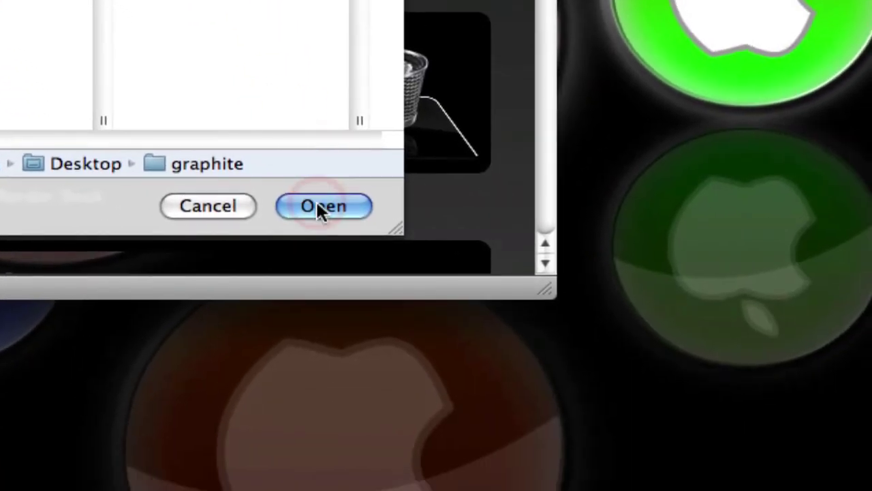
{"action": "left_click", "coordinate": [317, 204]}
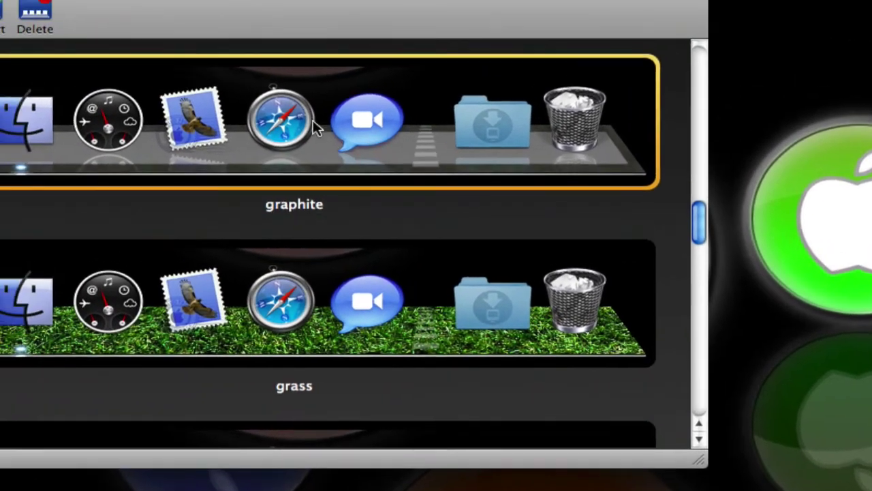
Step: Activate the imported graphite style as the Mac's dock
{"action": "left_click", "coordinate": [239, 80]}
{"action": "left_click", "coordinate": [220, 24]}
{"action": "left_click", "coordinate": [205, 24]}
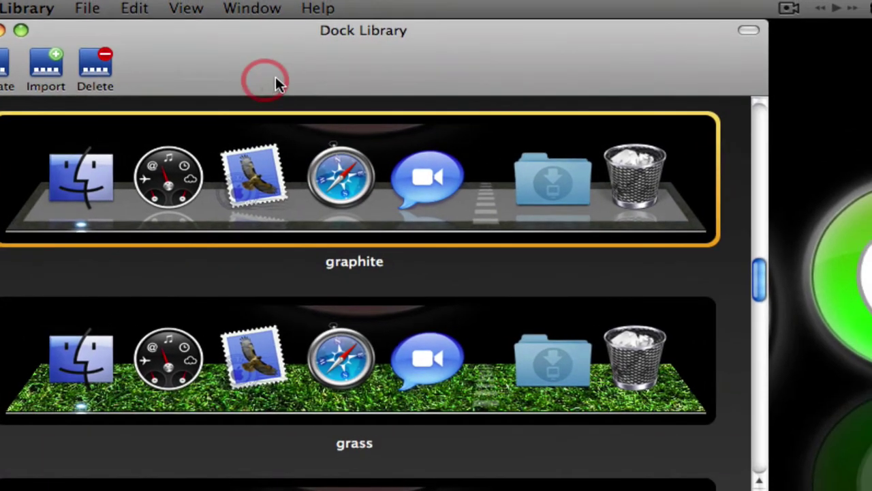
{"action": "left_click", "coordinate": [274, 77]}
{"action": "left_click", "coordinate": [274, 102]}
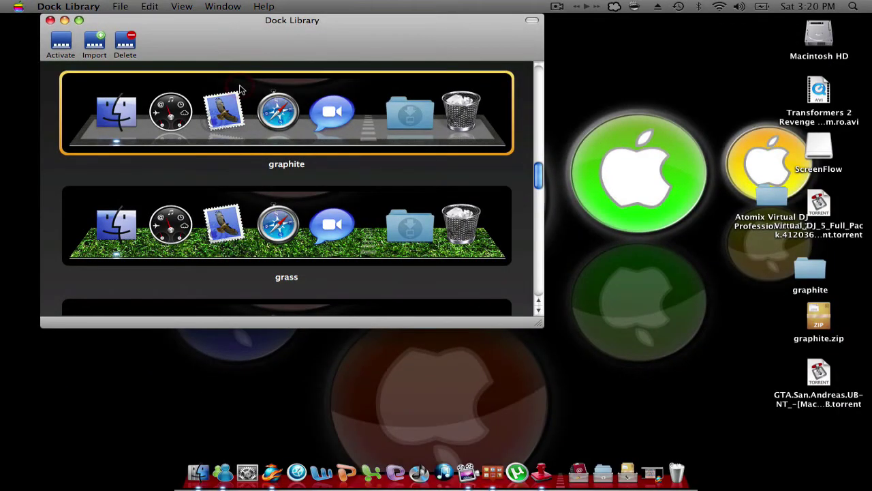
{"action": "left_click", "coordinate": [78, 62]}
{"action": "left_click", "coordinate": [62, 42]}
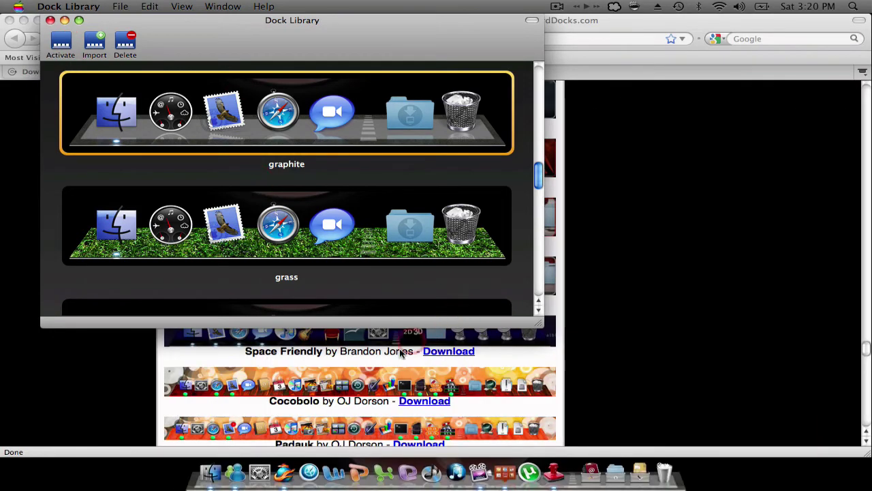
Step: Review the remaining dock styles down to web_2.0_dock, then close Dock Library and minimize the LeopardDocks browser window
{"action": "left_click", "coordinate": [460, 279]}
{"action": "scroll", "coordinate": [378, 198], "scroll_direction": "down", "scroll_amount": 10}
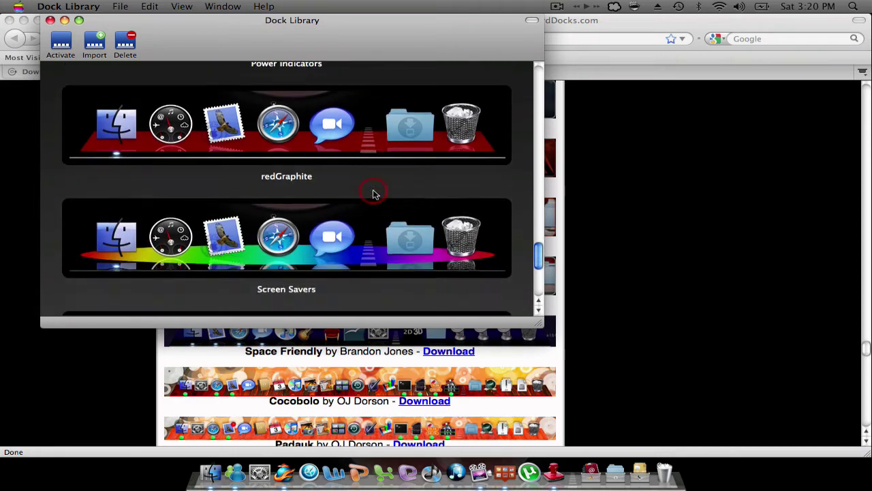
{"action": "scroll", "coordinate": [374, 195], "scroll_direction": "down", "scroll_amount": 4}
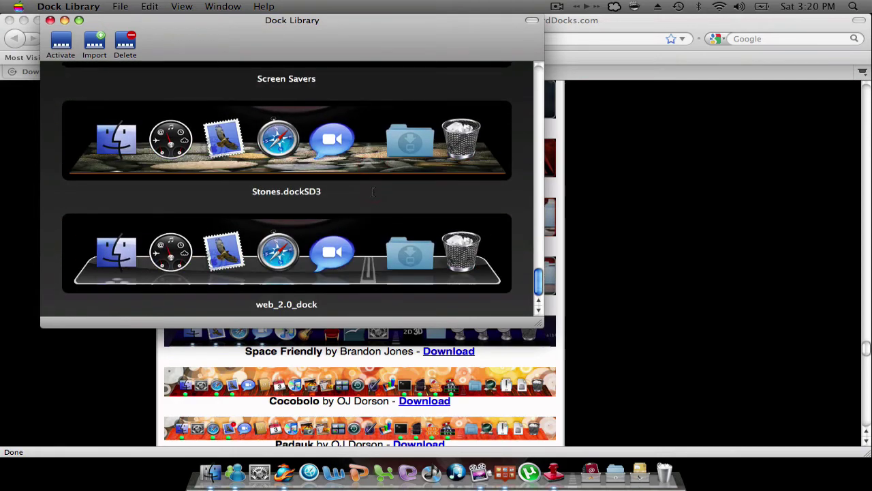
{"action": "left_click", "coordinate": [50, 20]}
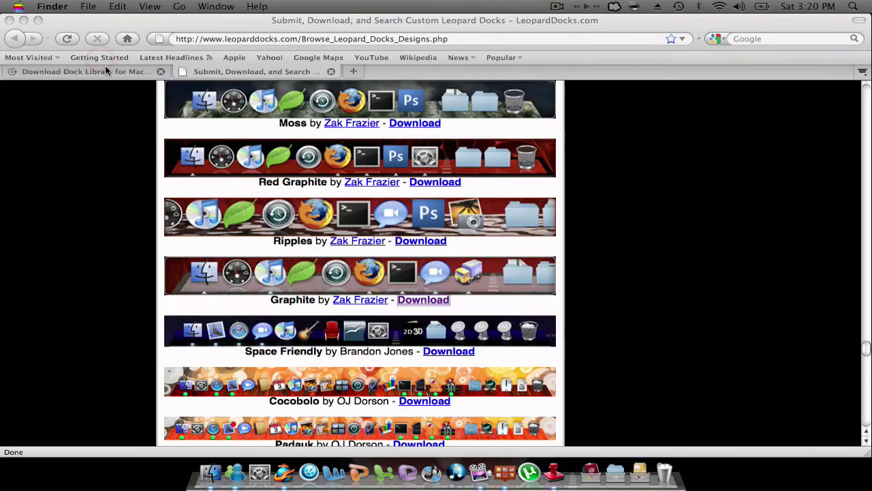
{"action": "left_click", "coordinate": [24, 19]}
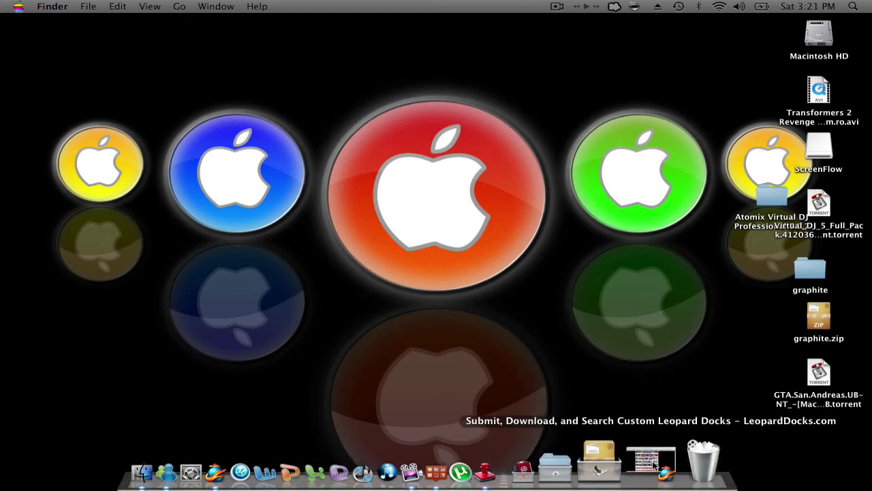
{"action": "left_click", "coordinate": [556, 7]}
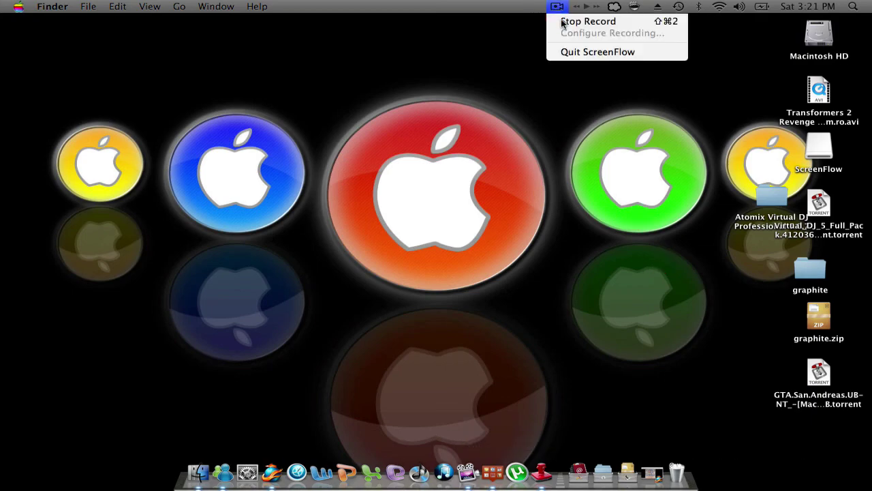